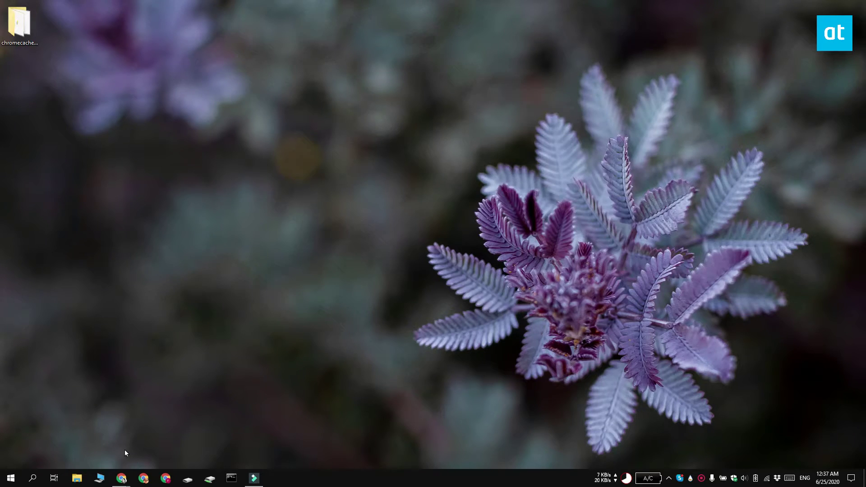
# Step: Load chrome://version and copy the Profile 4 profile path to the clipboard
pyautogui.moveTo(121, 478)
pyautogui.click(172, 443)
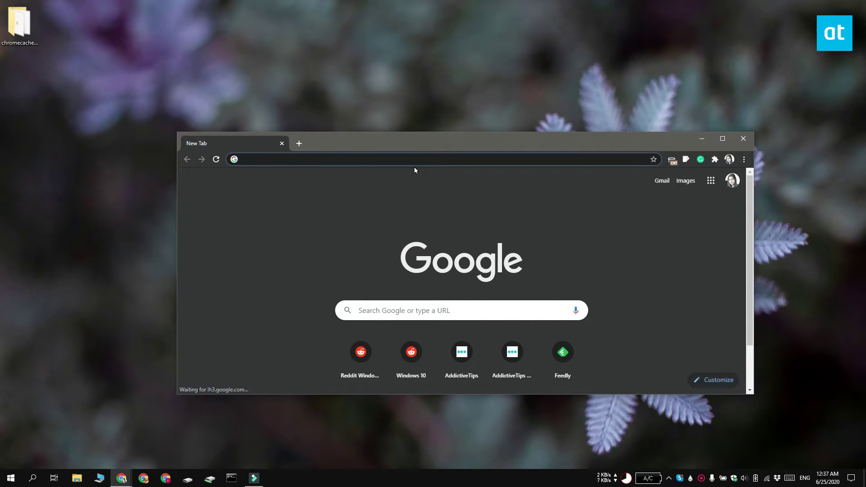
pyautogui.write('chrome://version/')
pyautogui.press('Return')
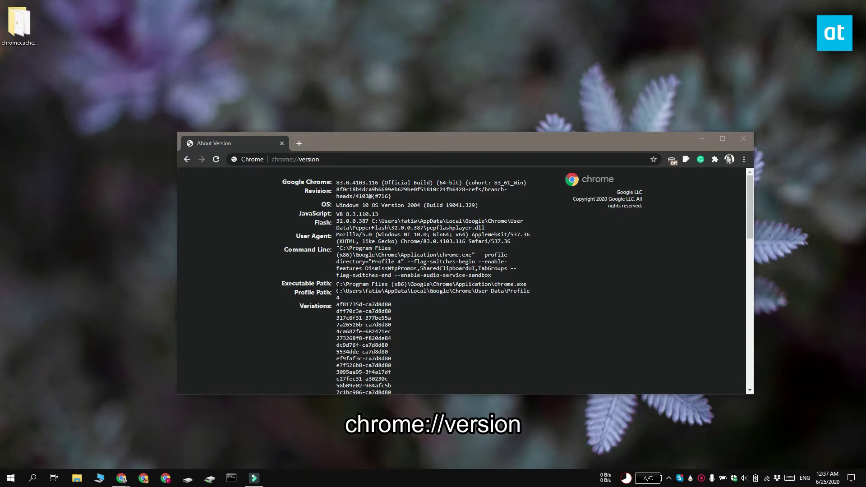
pyautogui.moveTo(337, 290)
pyautogui.mouseDown()
pyautogui.moveTo(537, 292)
pyautogui.moveTo(405, 295)
pyautogui.mouseUp()
pyautogui.hotkey('ctrl', 'c')
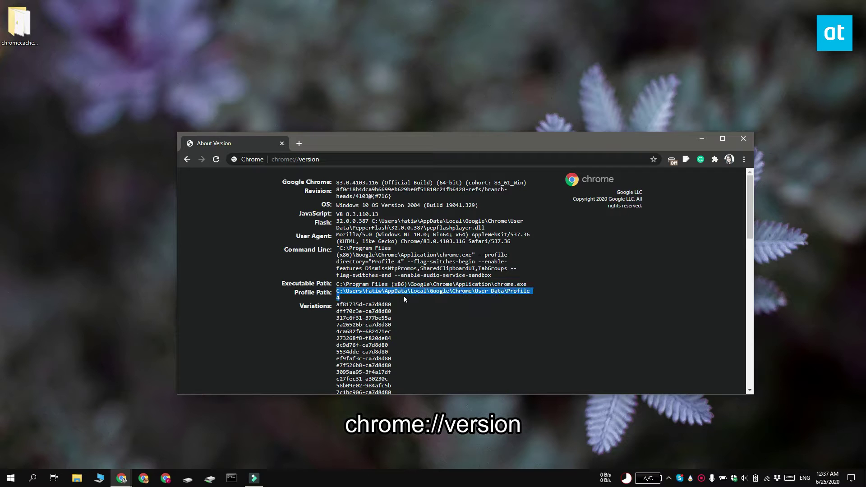
pyautogui.press('super+d')
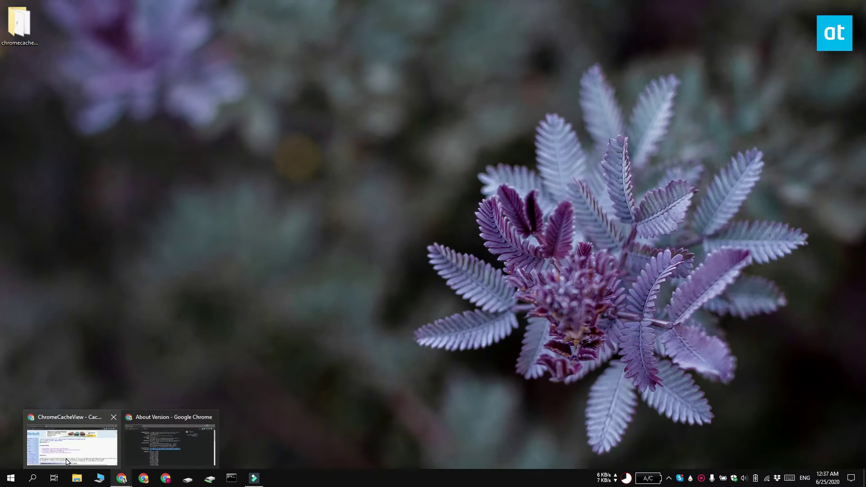
# Step: In Select Cache Folder, replace the existing path with the pasted Profile 4 path
pyautogui.click(65, 457)
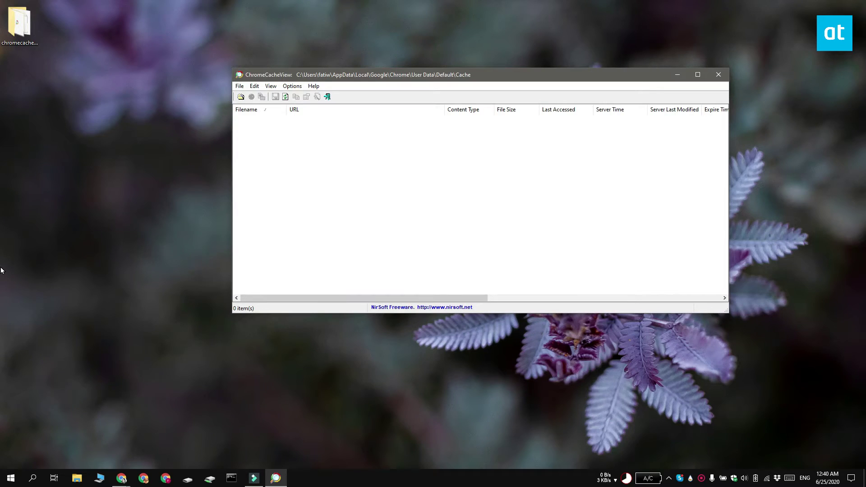
pyautogui.click(239, 86)
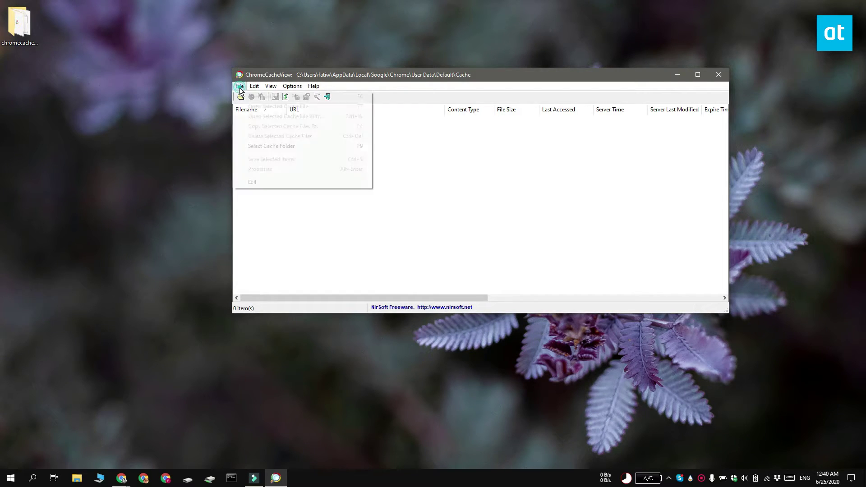
pyautogui.click(358, 147)
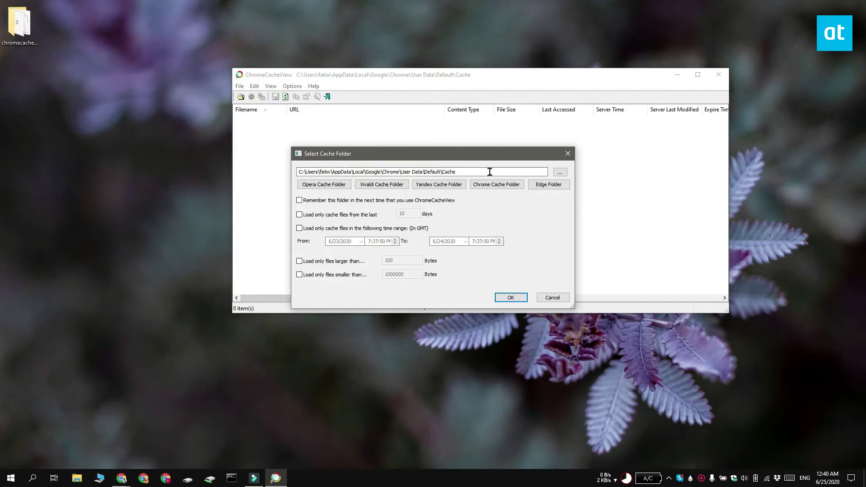
pyautogui.hotkey('ctrl', 'a')
pyautogui.hotkey('ctrl', 'v')
# Step: Browse to and choose the Cache subfolder inside Profile 4 as the cache folder
pyautogui.click(563, 167)
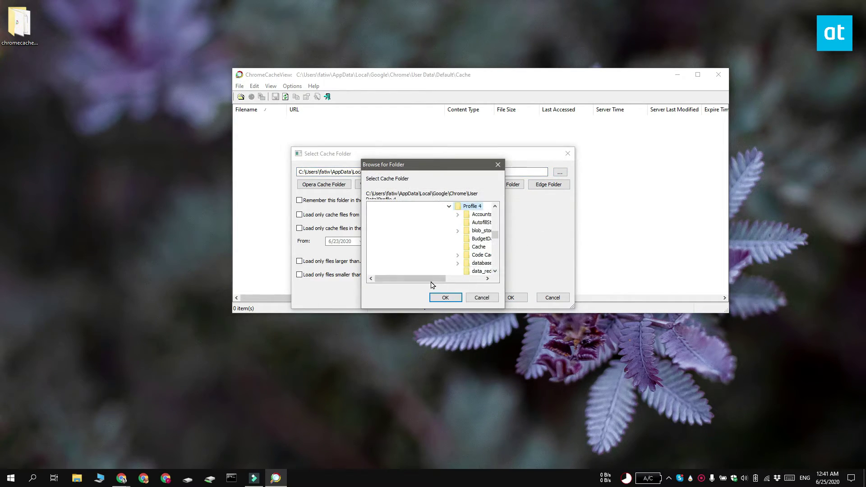
pyautogui.moveTo(433, 278); pyautogui.dragTo(454, 278)
pyautogui.click(438, 246)
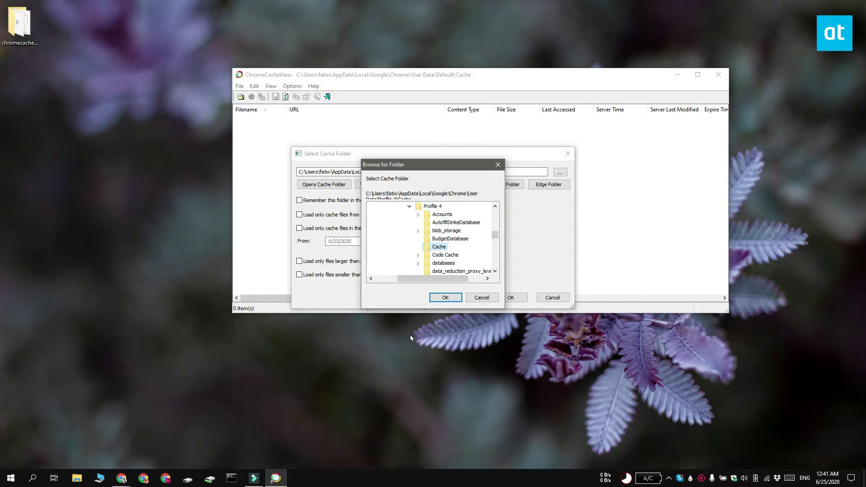
pyautogui.click(445, 298)
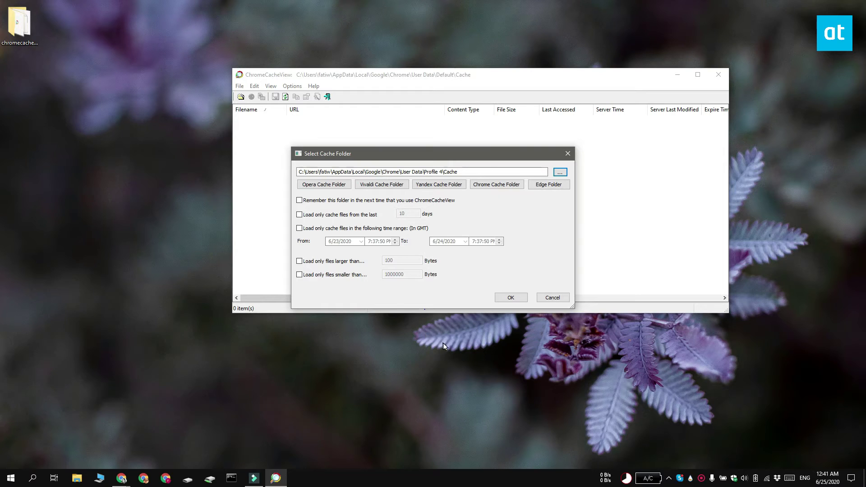
# Step: Enable the time-range filter and load the folder, listing 5138 cached items
pyautogui.click(300, 228)
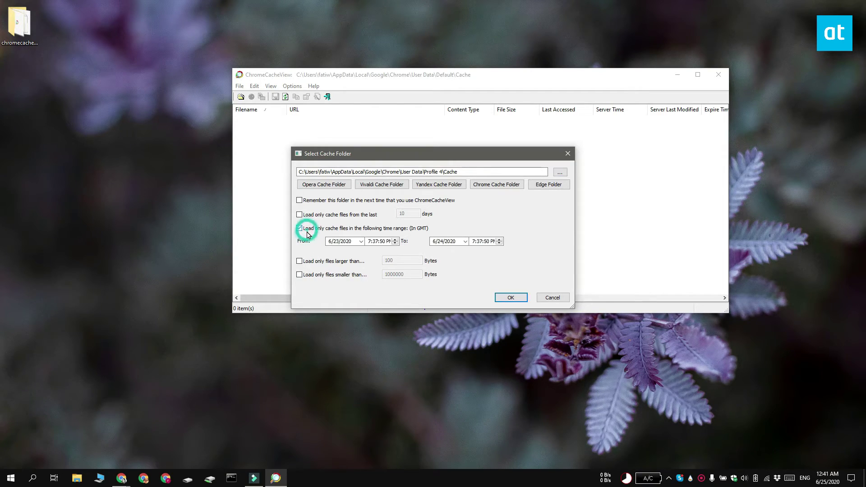
pyautogui.click(507, 298)
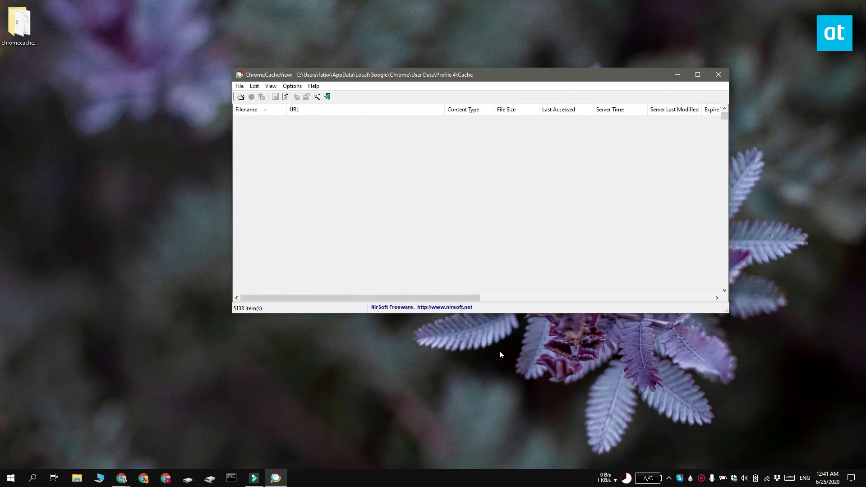